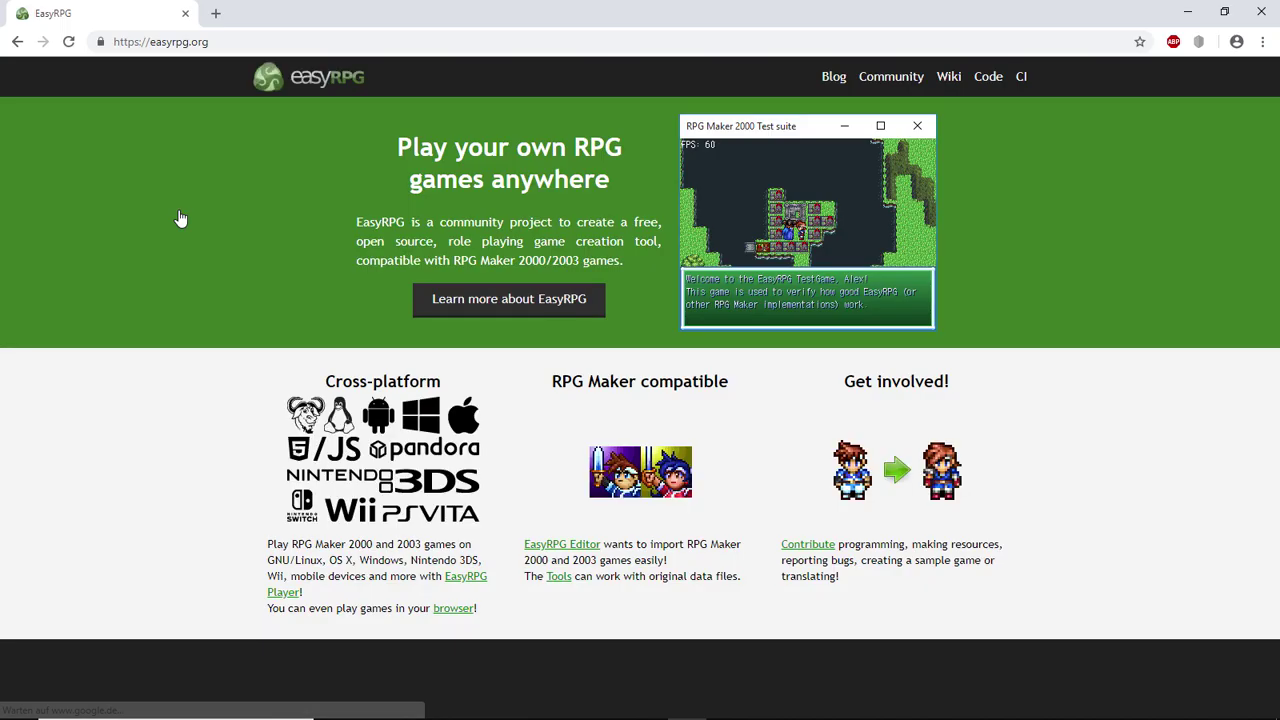
Open the About EasyRPG page, its EasyRPG Player section, and the EasyRPG Player page from the project site.
{"action": "left_click", "coordinate": [533, 302]}
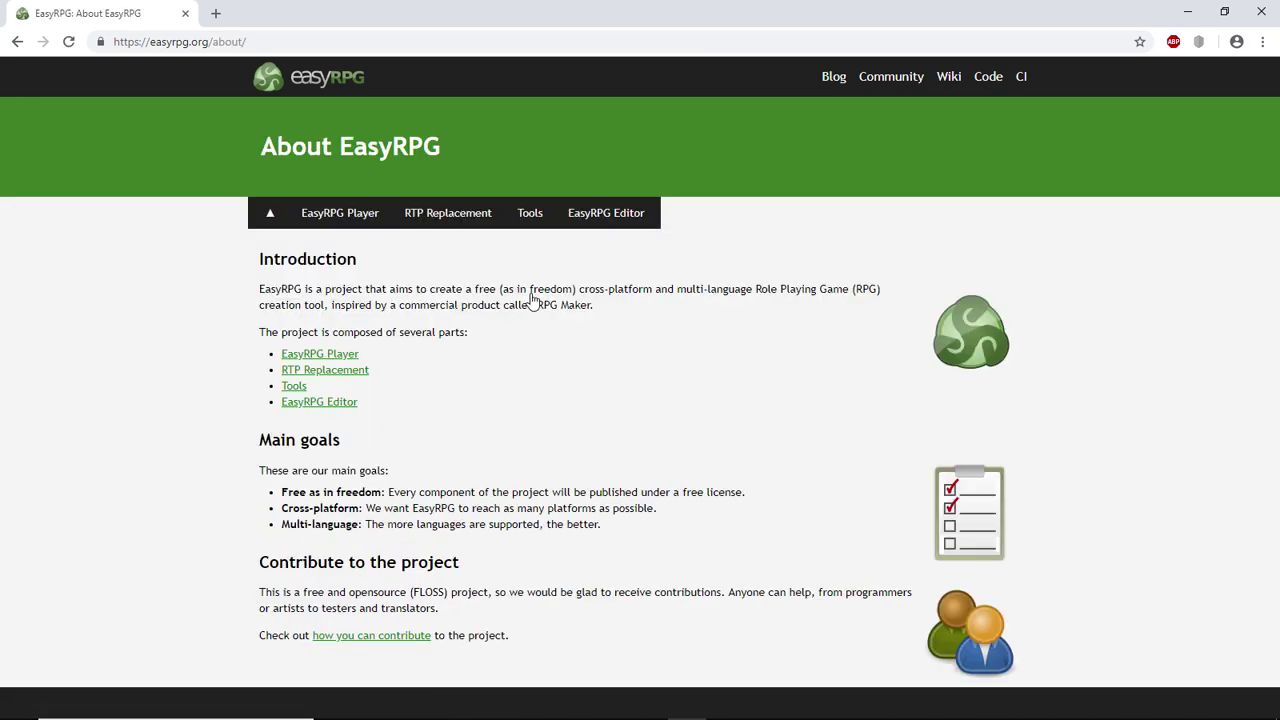
{"action": "left_click", "coordinate": [338, 218]}
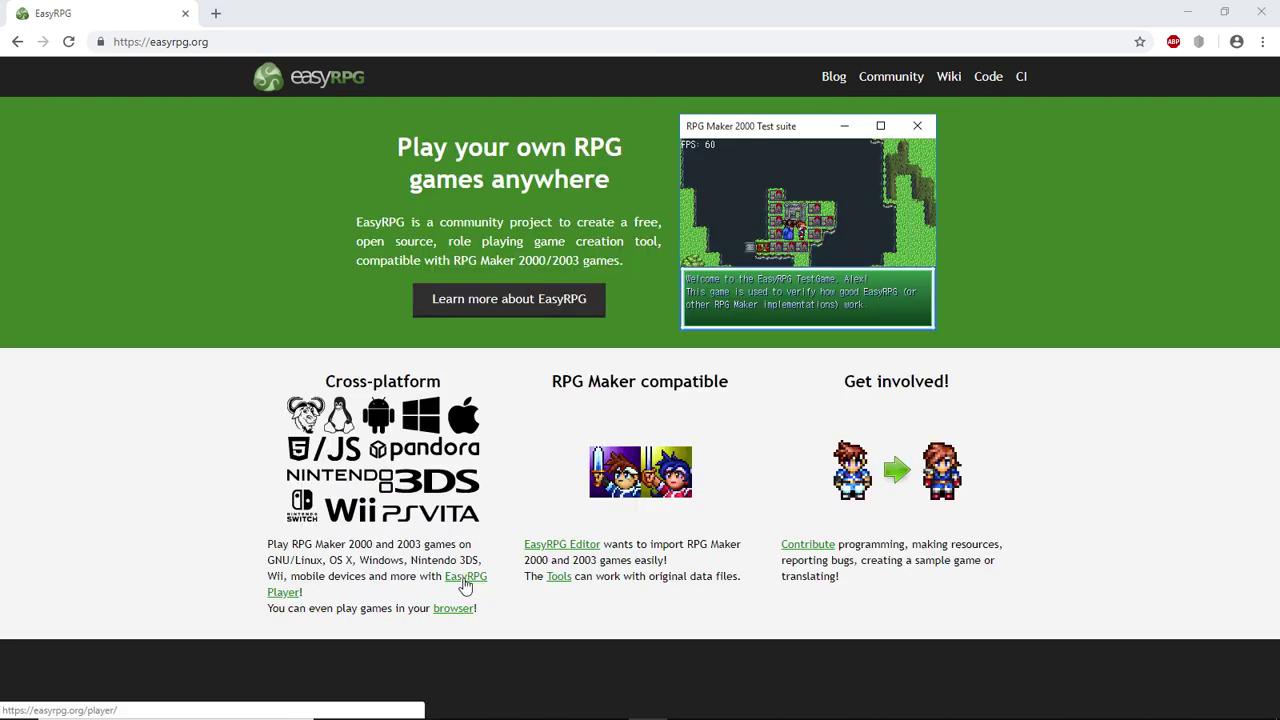
{"action": "left_click", "coordinate": [465, 580]}
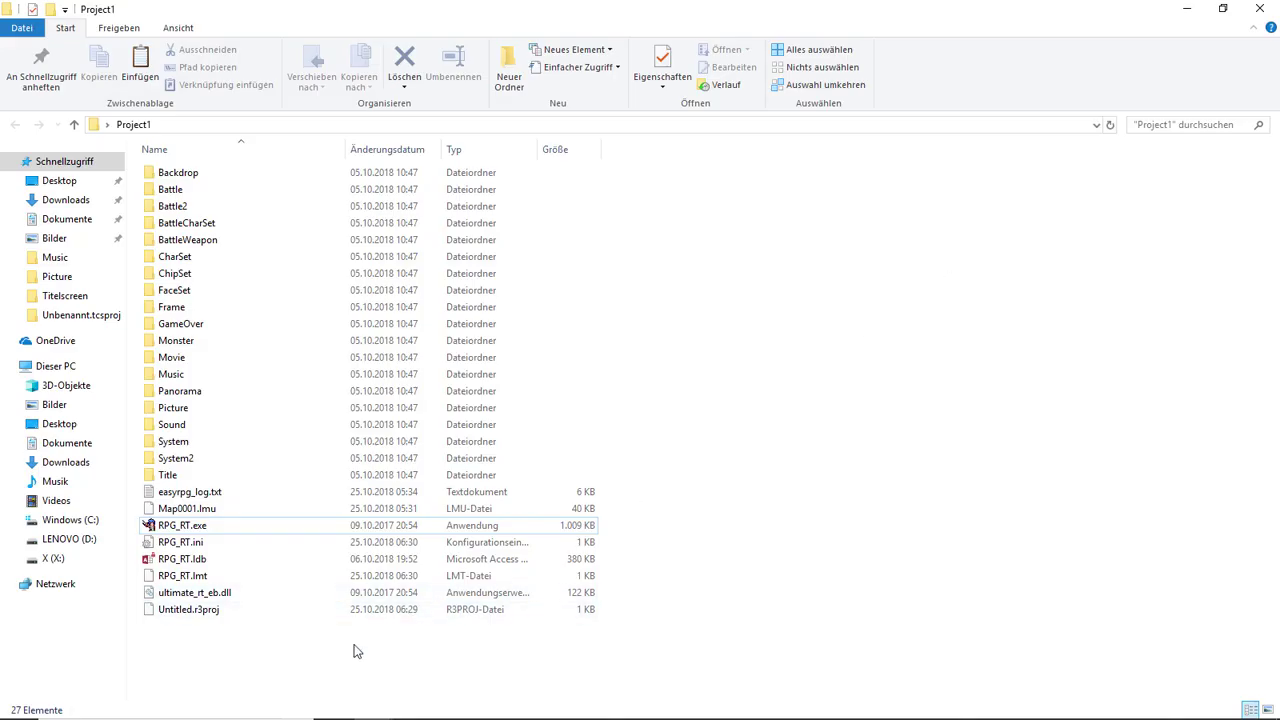
Paste Player64.exe into the Project1 folder and delete the original RPG_RT.exe.
{"action": "key", "text": "ctrl+v"}
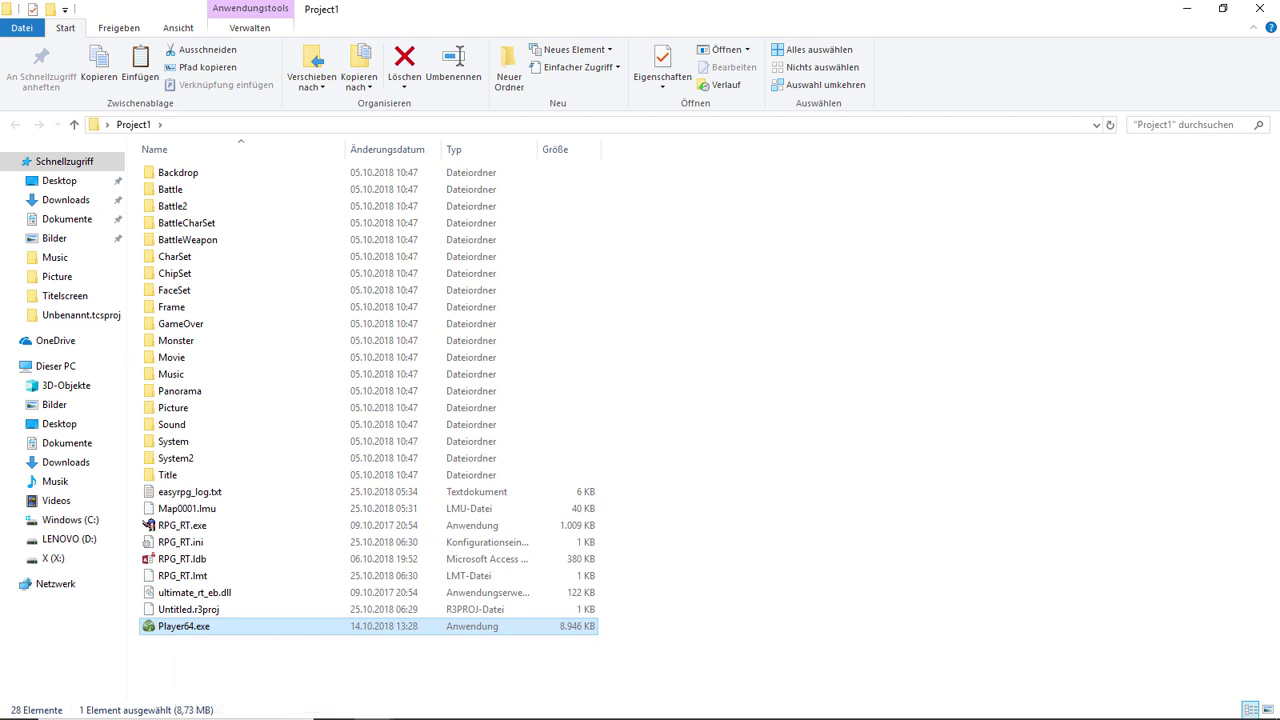
{"action": "mouse_move", "coordinate": [385, 705]}
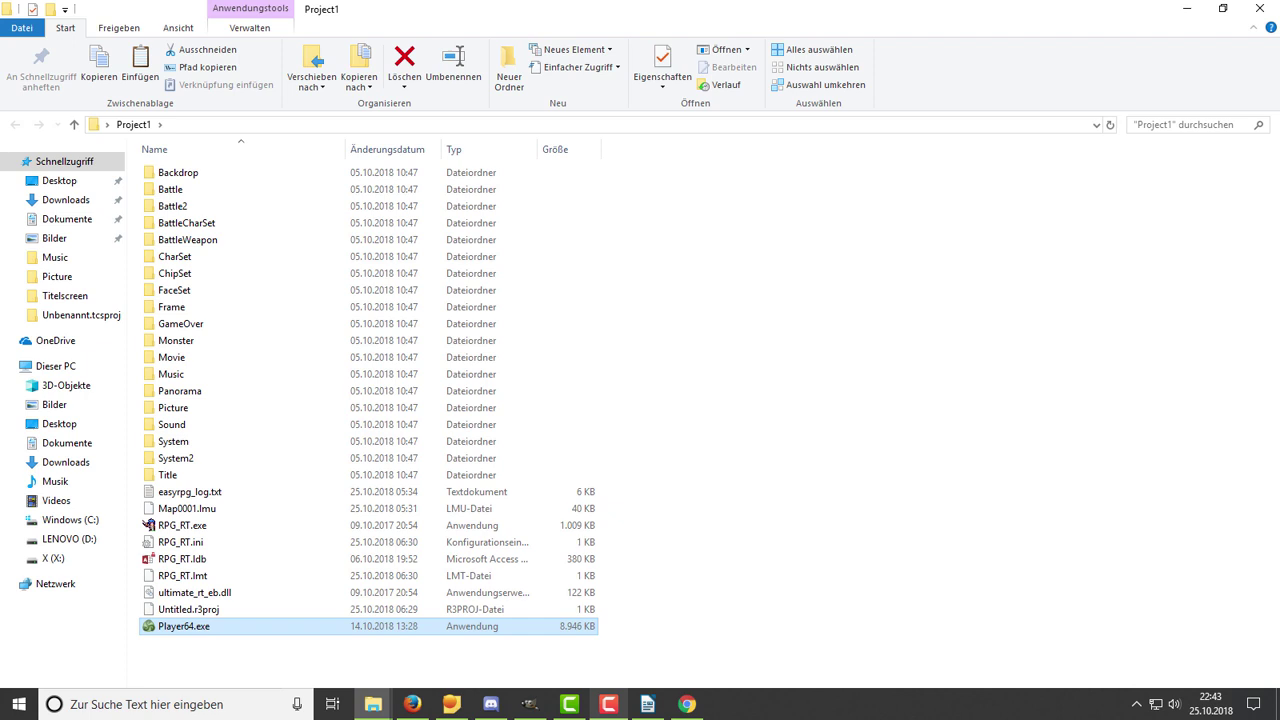
{"action": "left_click", "coordinate": [152, 526]}
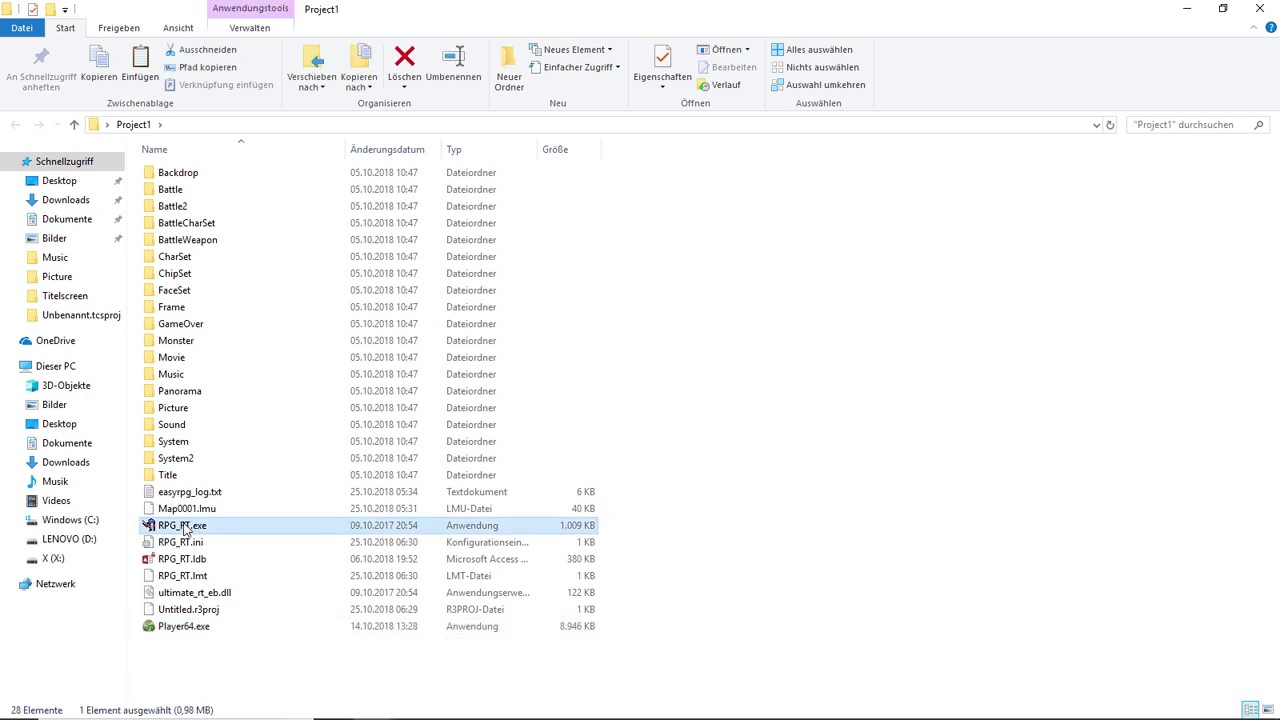
{"action": "key", "text": "Delete"}
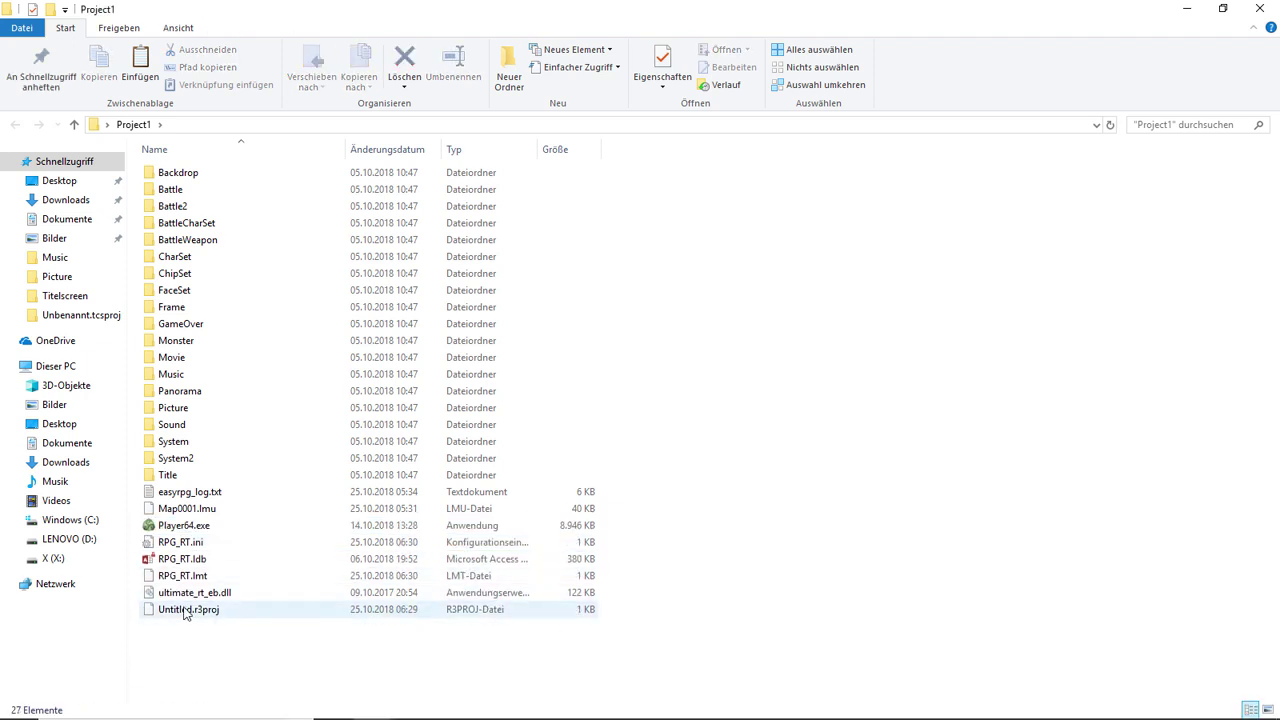
Rename Player64.exe in the Project1 folder to rpg_rt.exe.
{"action": "left_click", "coordinate": [186, 527]}
{"action": "left_click", "coordinate": [186, 527]}
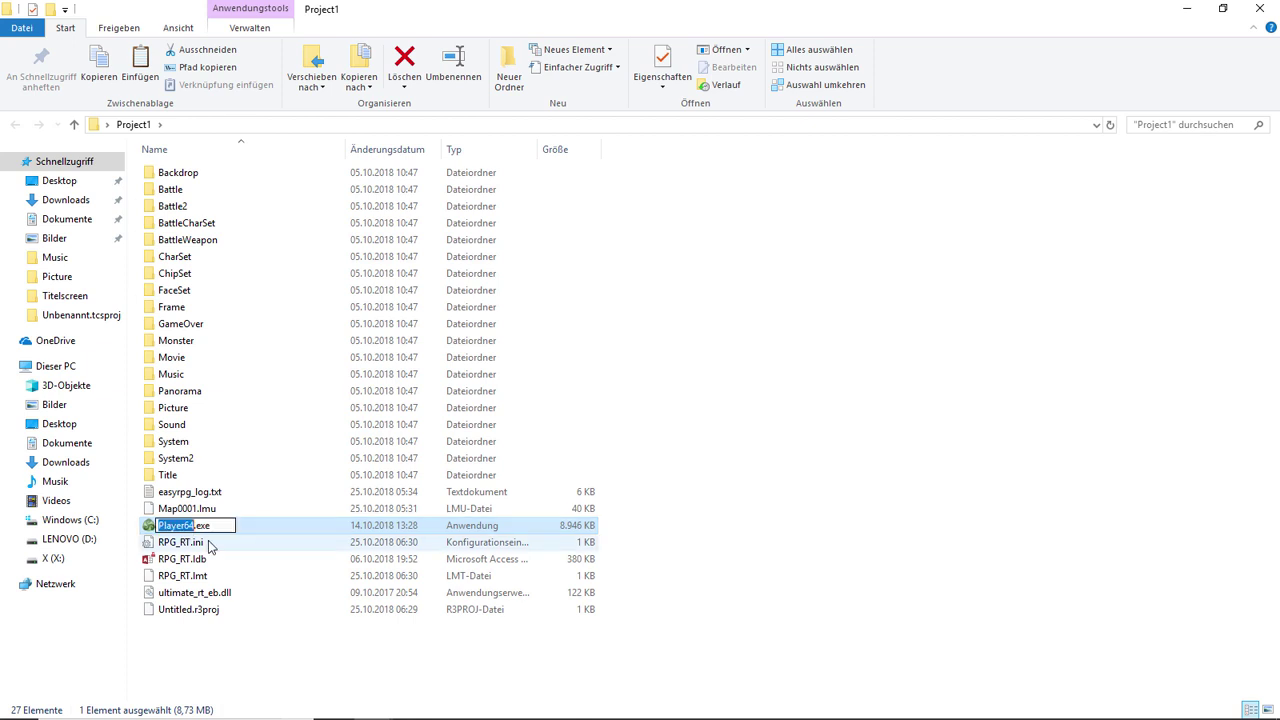
{"action": "type", "text": "rpg_rt"}
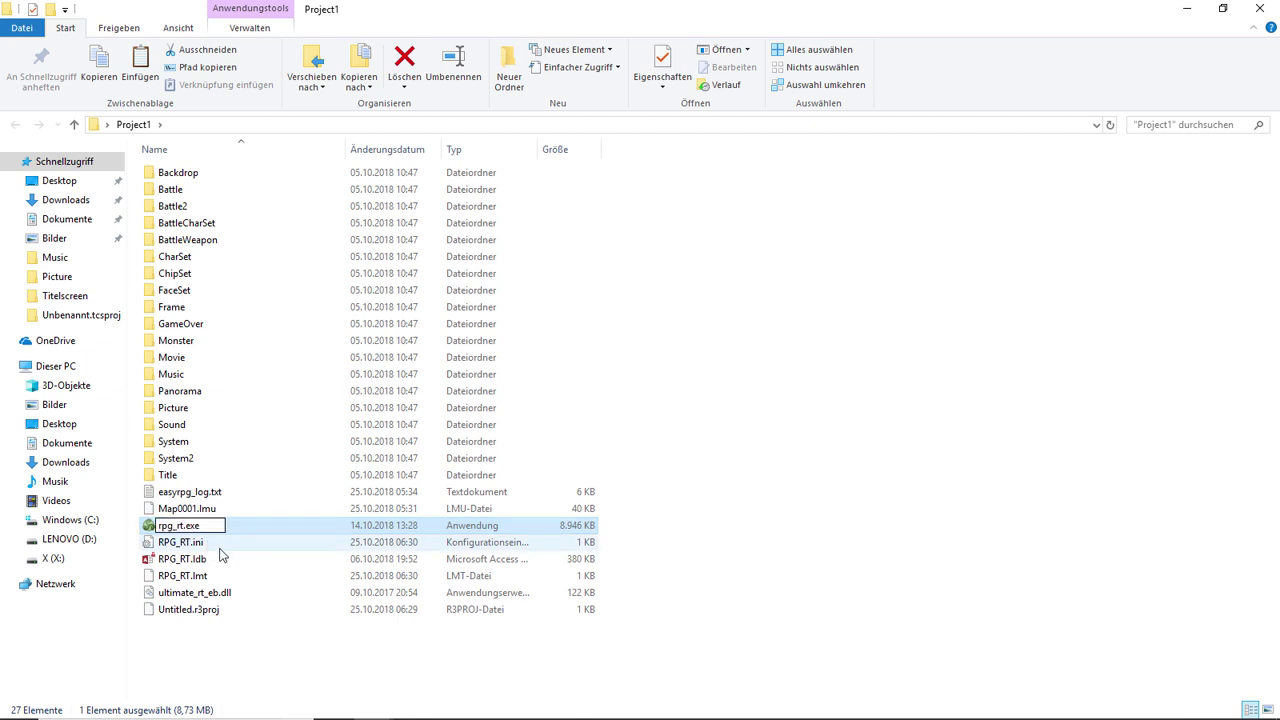
{"action": "key", "text": "Return"}
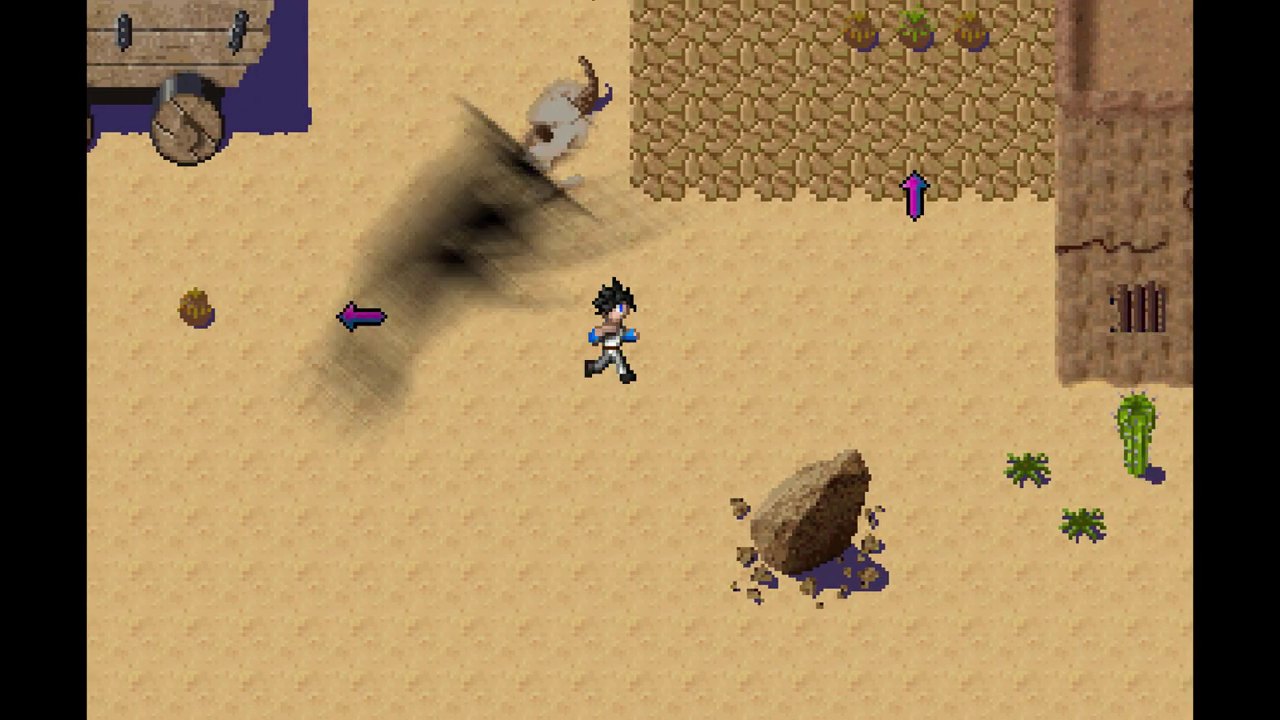
{"action": "key", "text": "Right"}
{"action": "key", "text": "Left"}
{"action": "key", "text": "Down"}
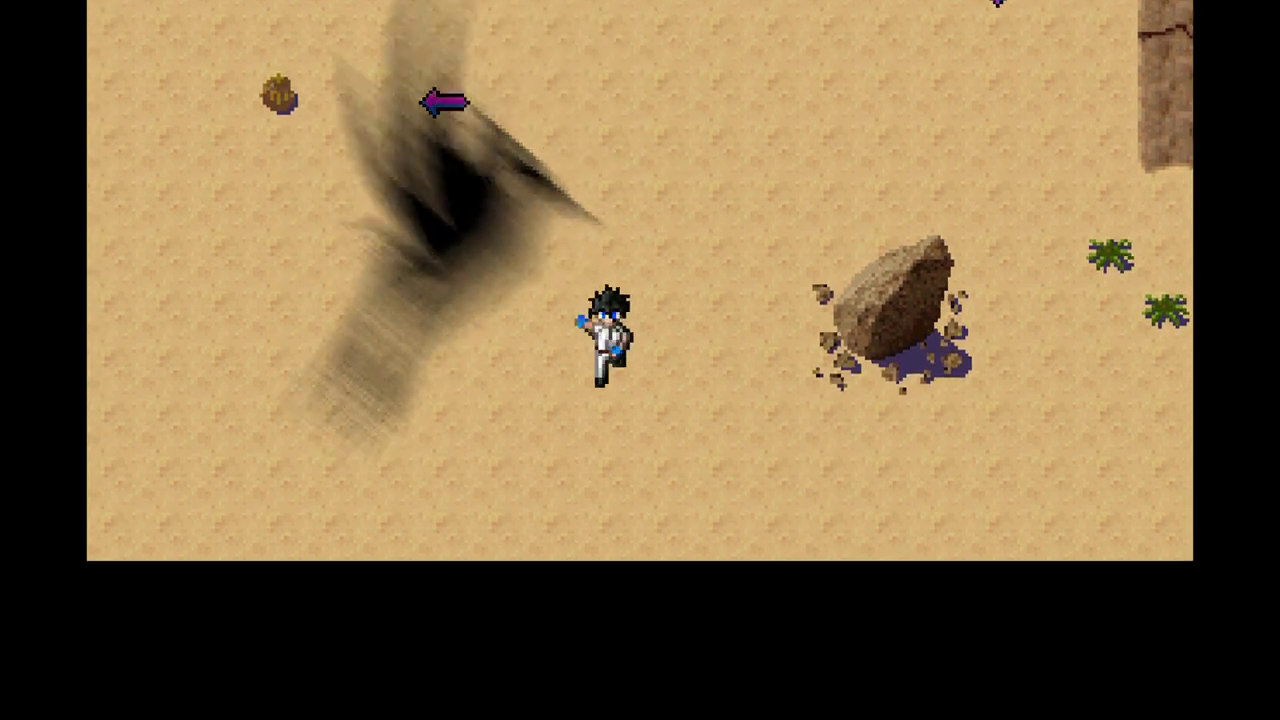
{"action": "key", "text": "Up"}
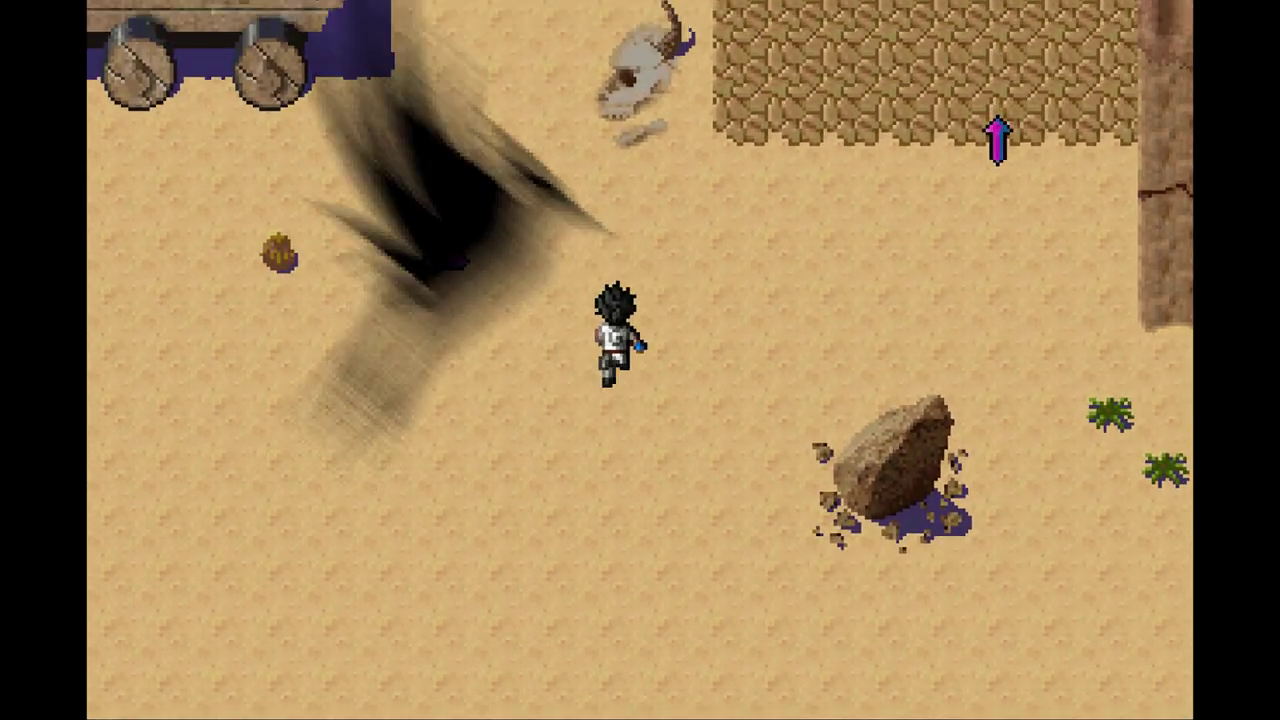
{"action": "key", "text": "Left"}
{"action": "key", "text": "Down"}
{"action": "key", "text": "Left"}
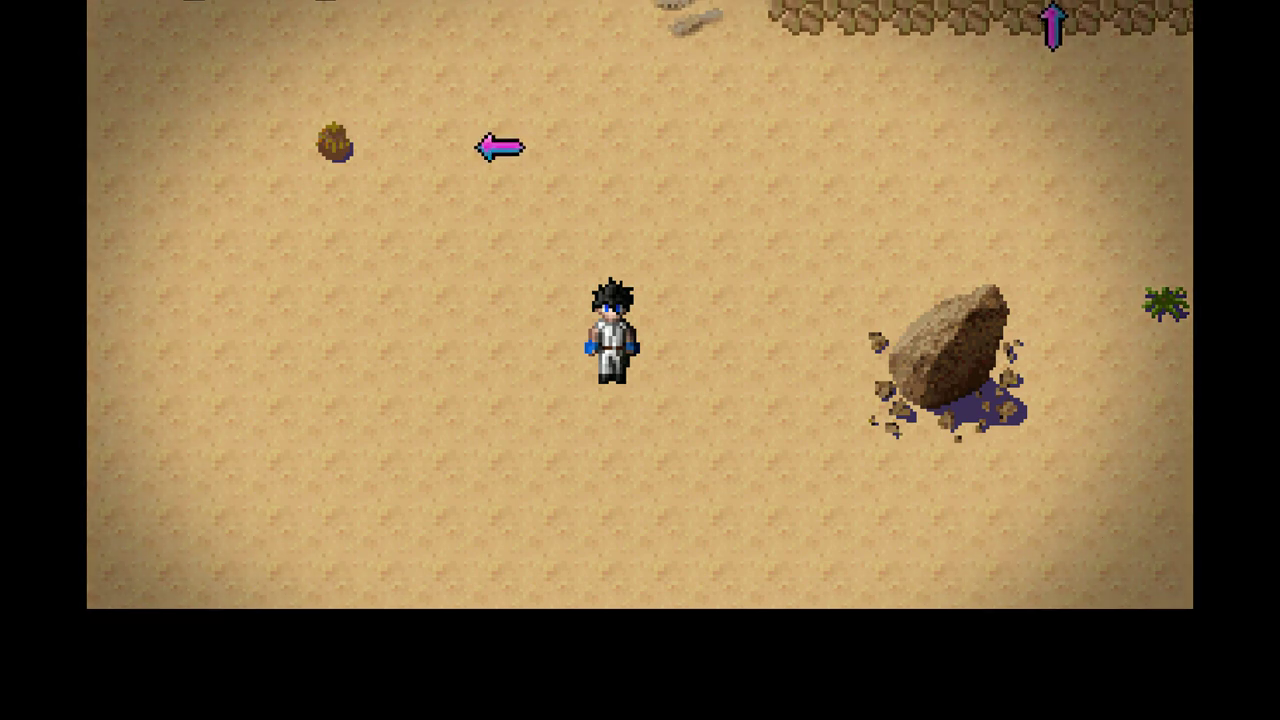
{"action": "key", "text": "Up"}
{"action": "key", "text": "Right"}
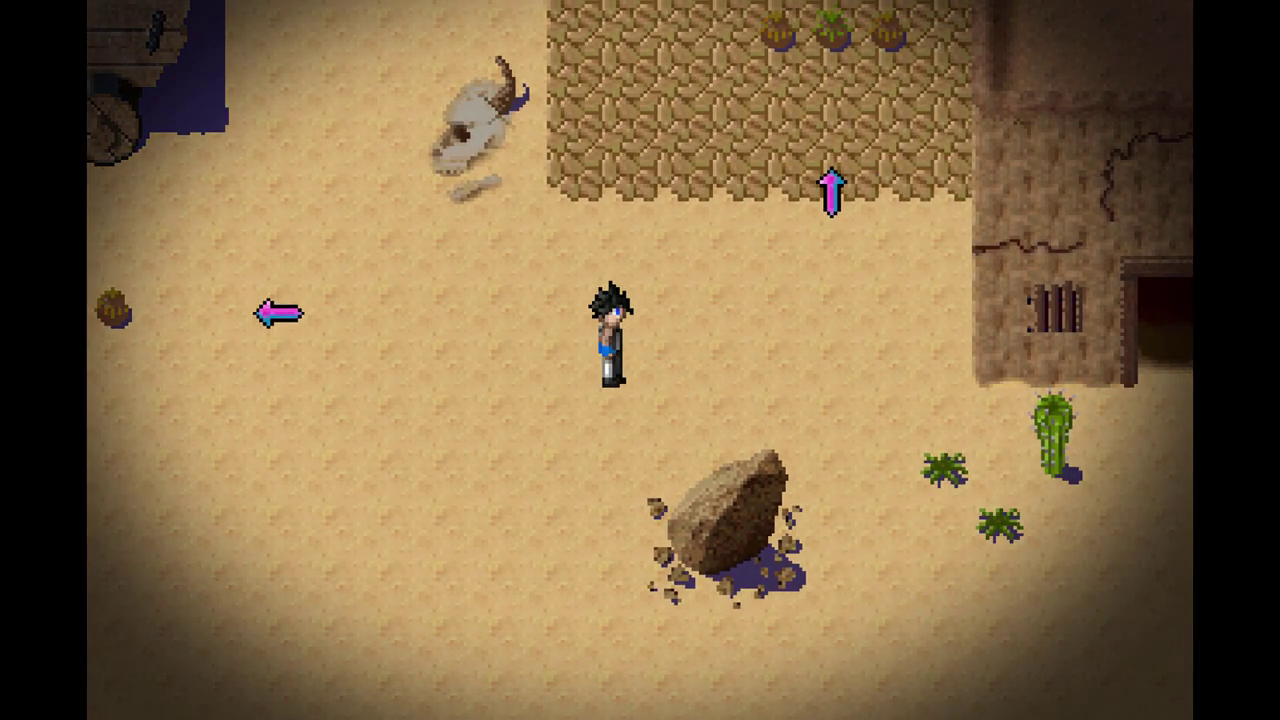
{"action": "key", "text": "Right"}
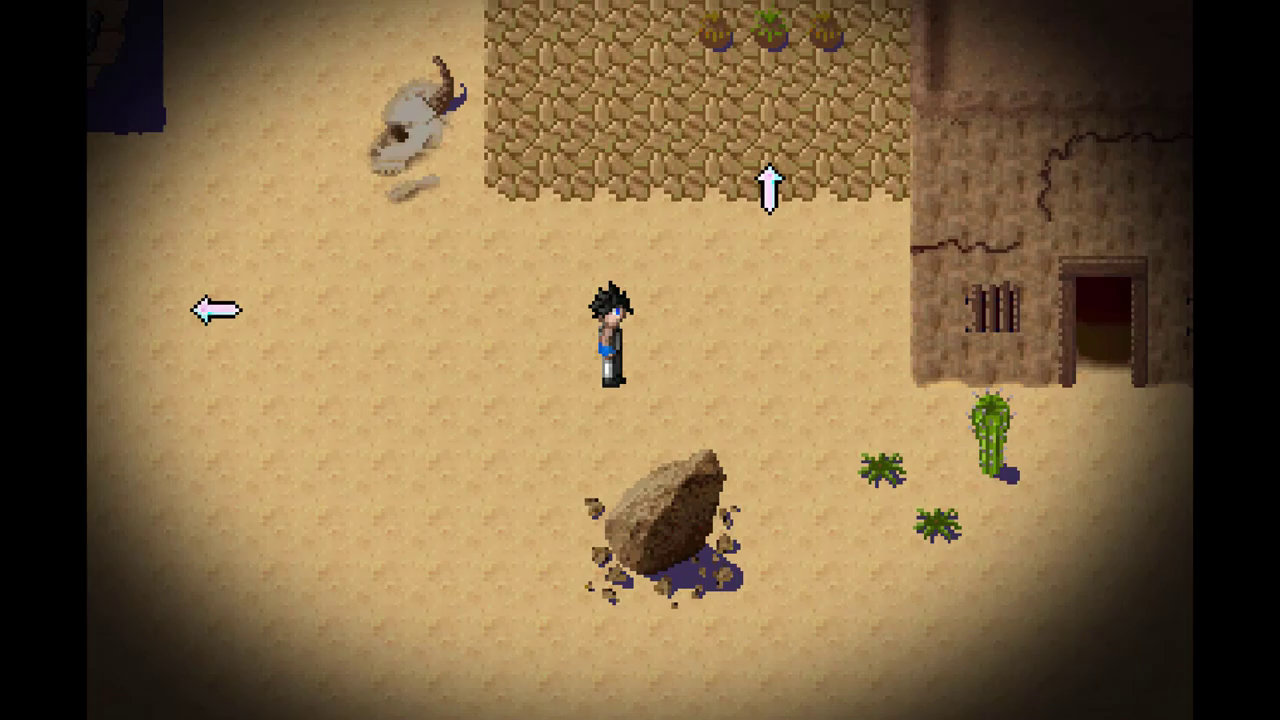
{"action": "key", "text": "Right"}
{"action": "key", "text": "Left"}
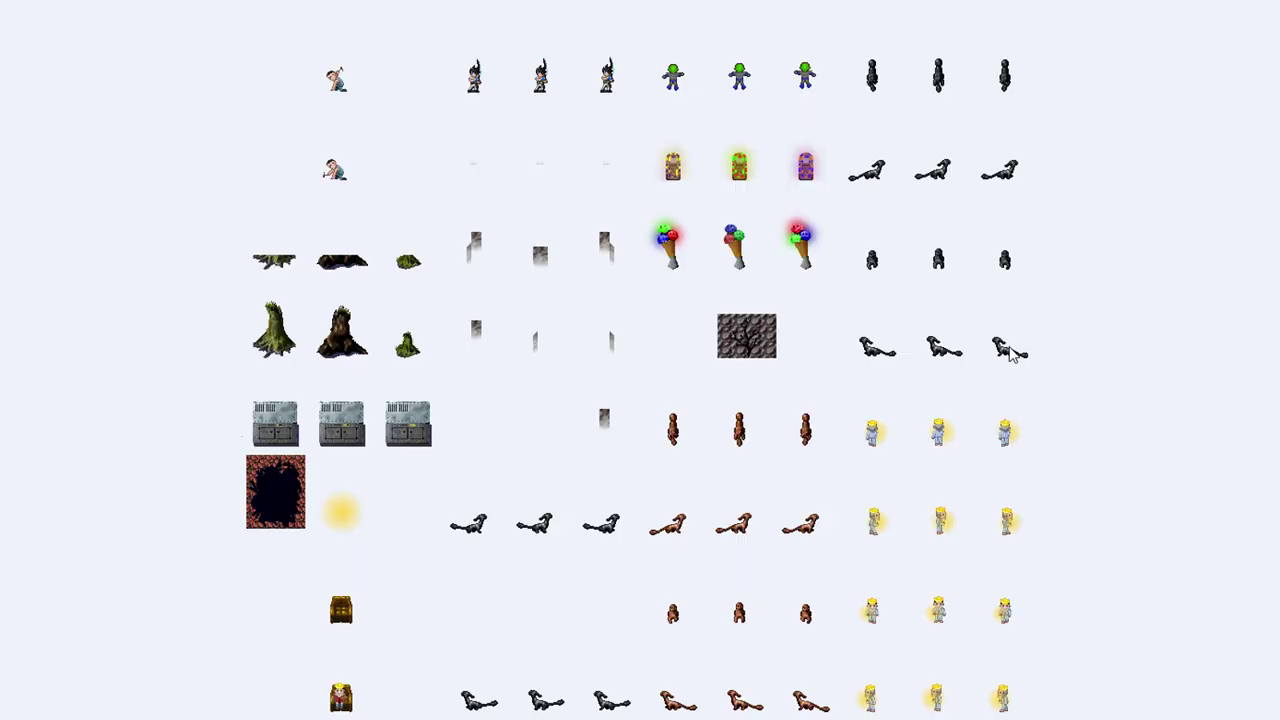
Examine the differently sized sprites and their animation frames across the large charset image.
{"action": "scroll", "coordinate": [883, 480], "scroll_direction": "up", "scroll_amount": 3}
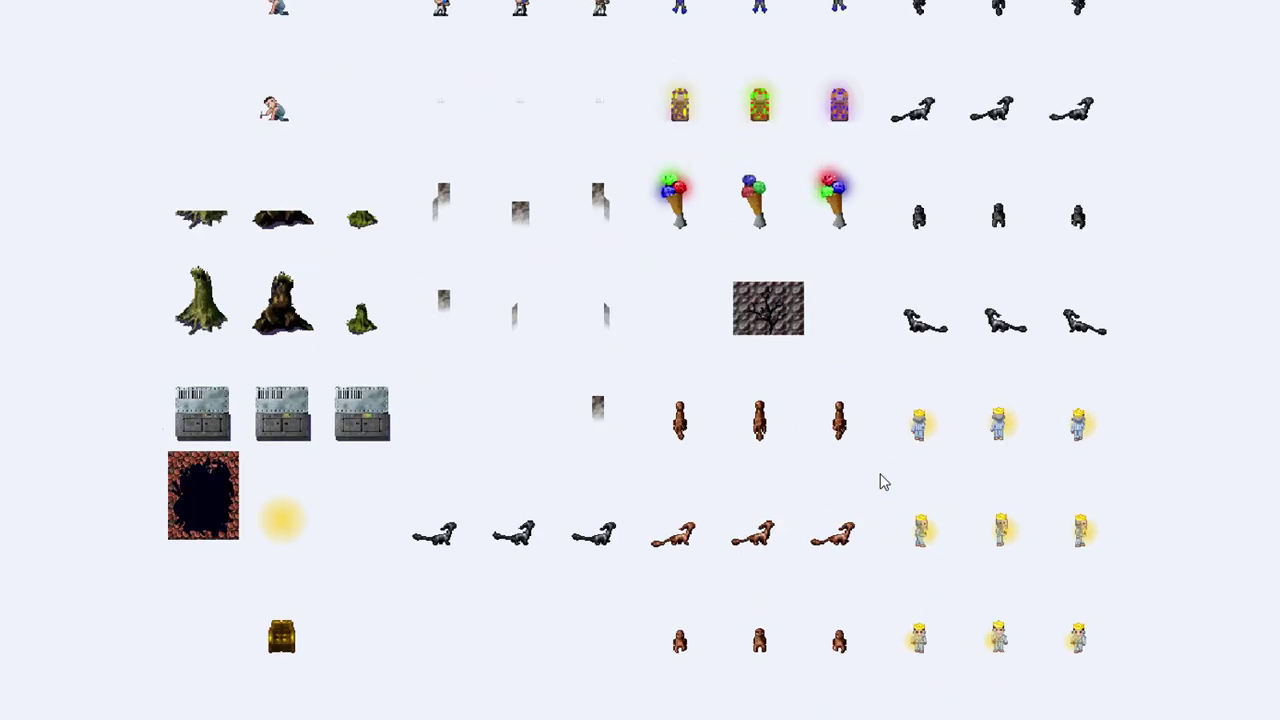
{"action": "left_click_drag", "start_coordinate": [891, 288], "coordinate": [843, 540]}
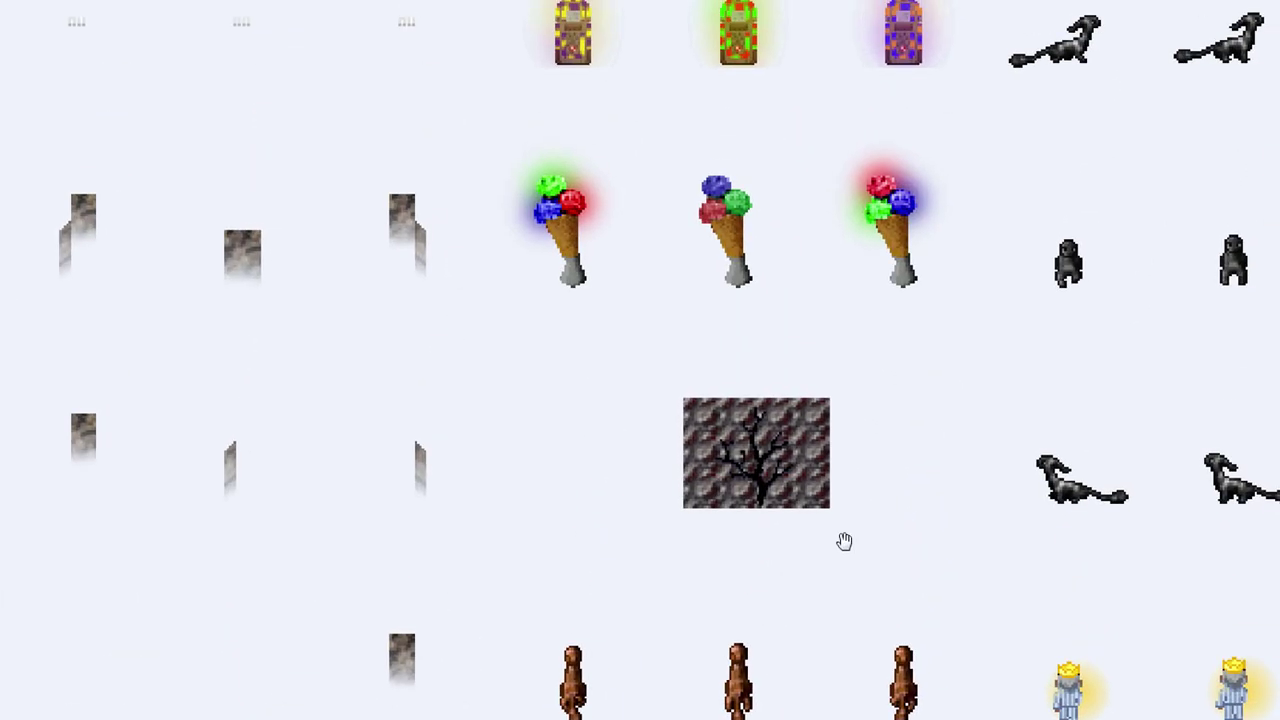
{"action": "left_click_drag", "start_coordinate": [789, 229], "coordinate": [769, 366]}
{"action": "scroll", "coordinate": [766, 288], "scroll_direction": "up", "scroll_amount": 1}
{"action": "scroll", "coordinate": [766, 288], "scroll_direction": "down", "scroll_amount": 2}
{"action": "scroll", "coordinate": [769, 366], "scroll_direction": "down", "scroll_amount": 1}
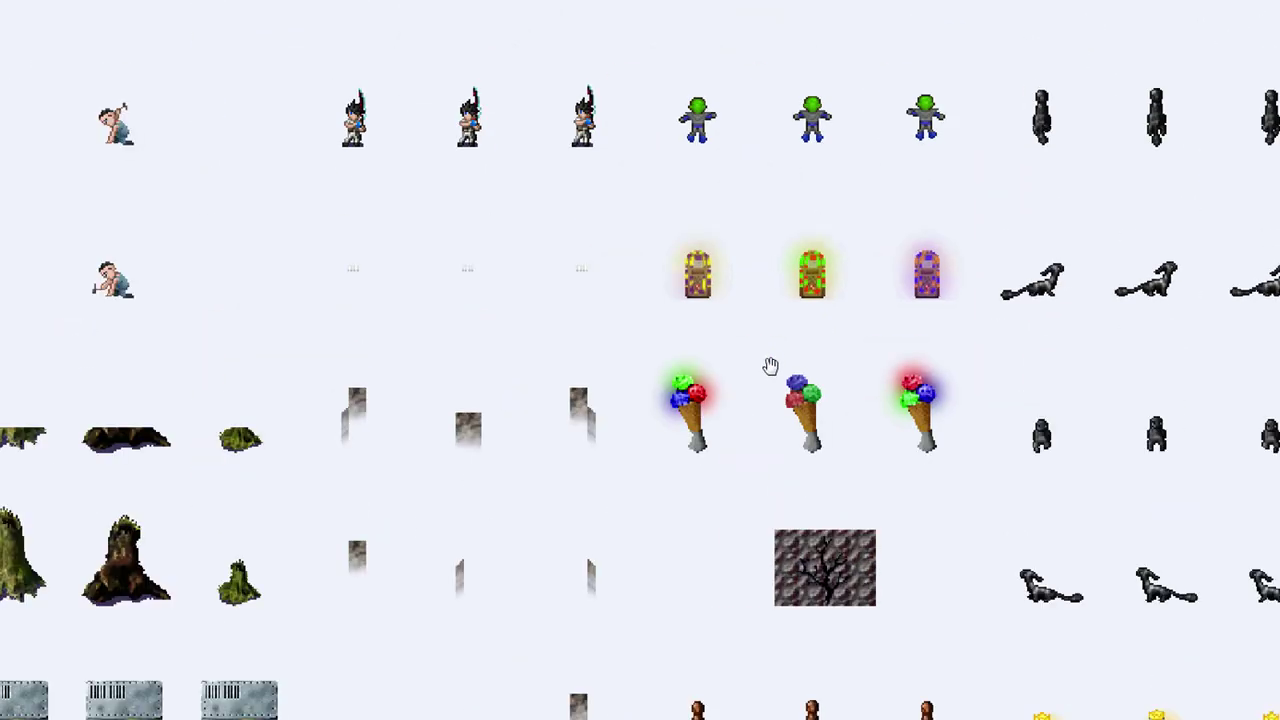
{"action": "scroll", "coordinate": [770, 366], "scroll_direction": "down", "scroll_amount": 1}
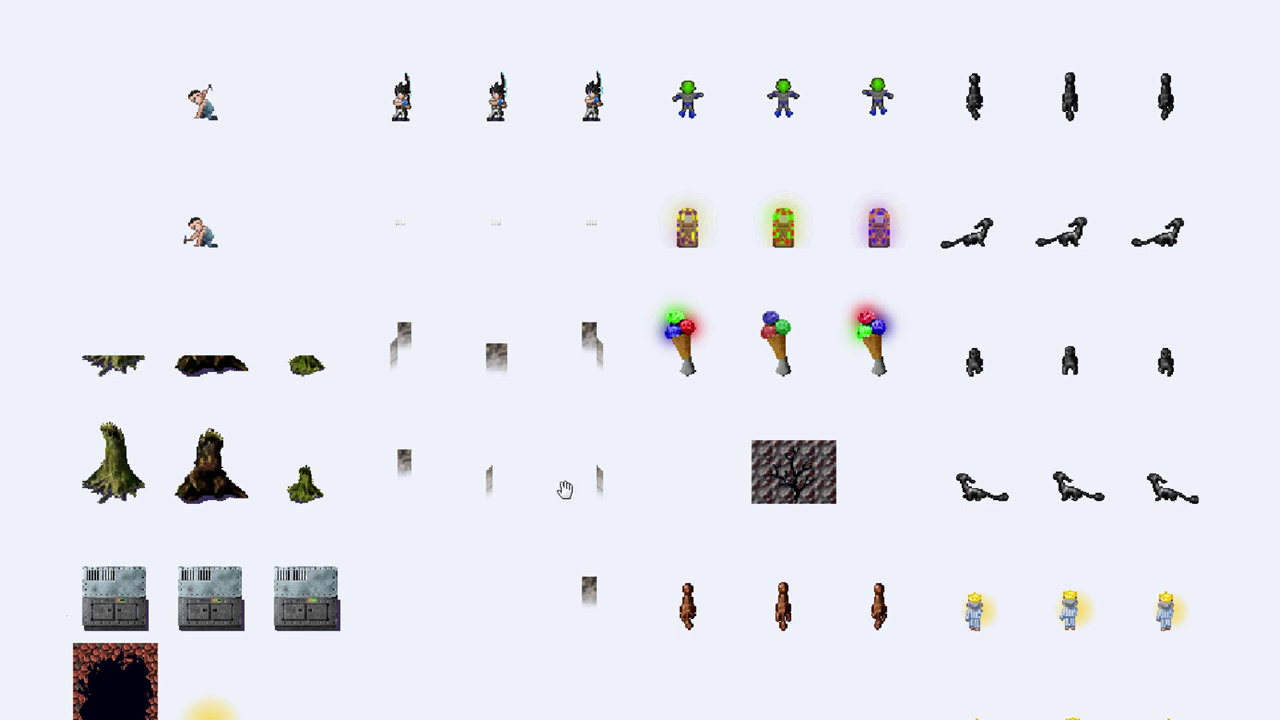
{"action": "left_click_drag", "start_coordinate": [565, 488], "coordinate": [543, 165]}
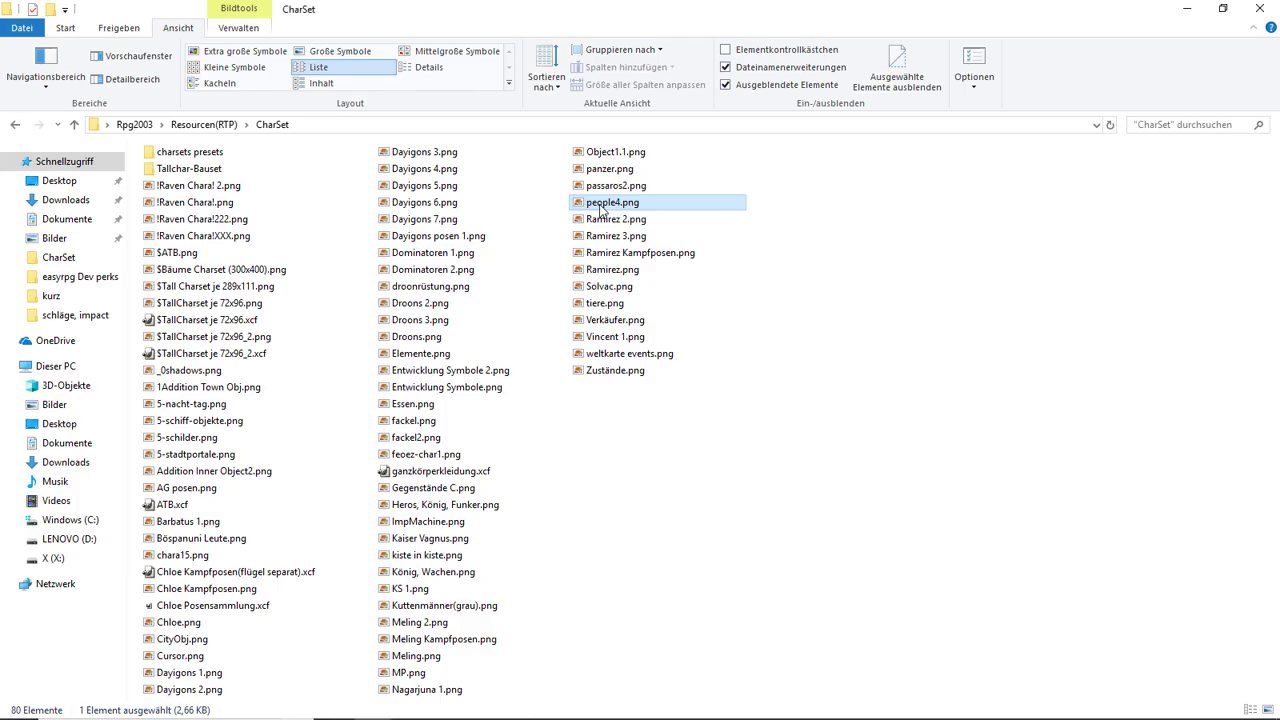
Rename people4.png in the CharSet folder to $people4.png.
{"action": "left_click", "coordinate": [605, 204]}
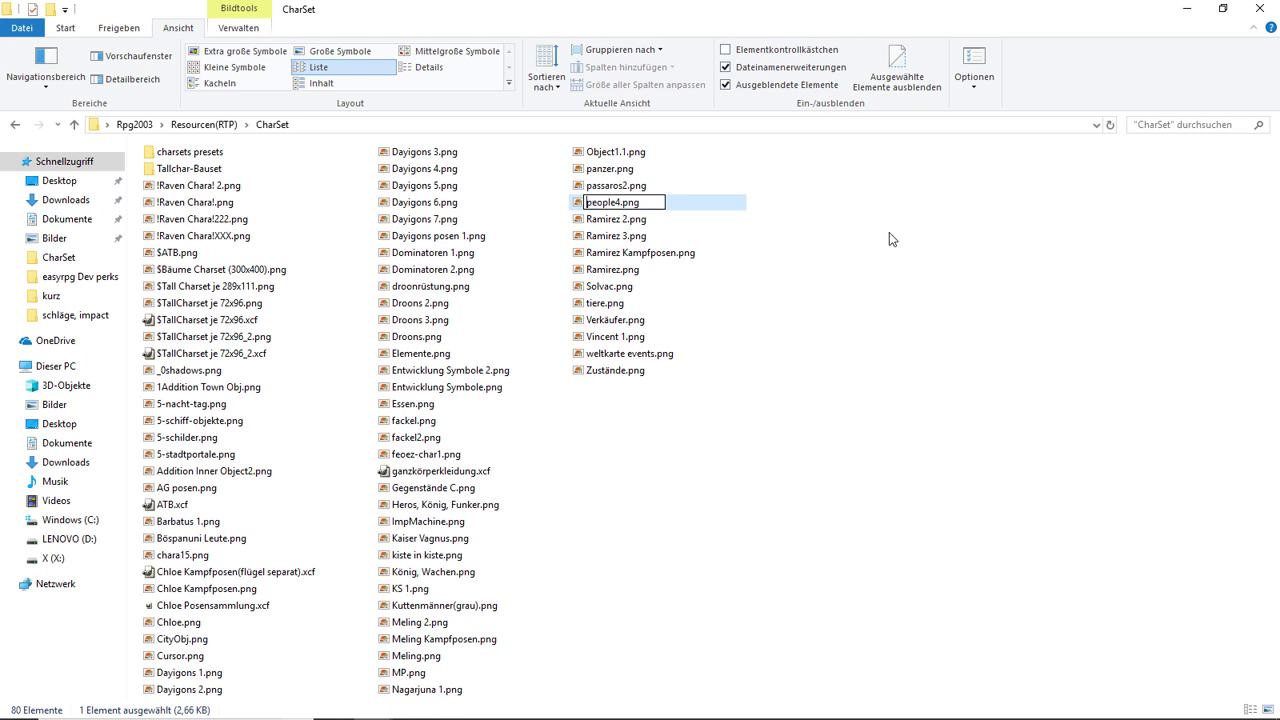
{"action": "type", "text": "$"}
{"action": "key", "text": "Return"}
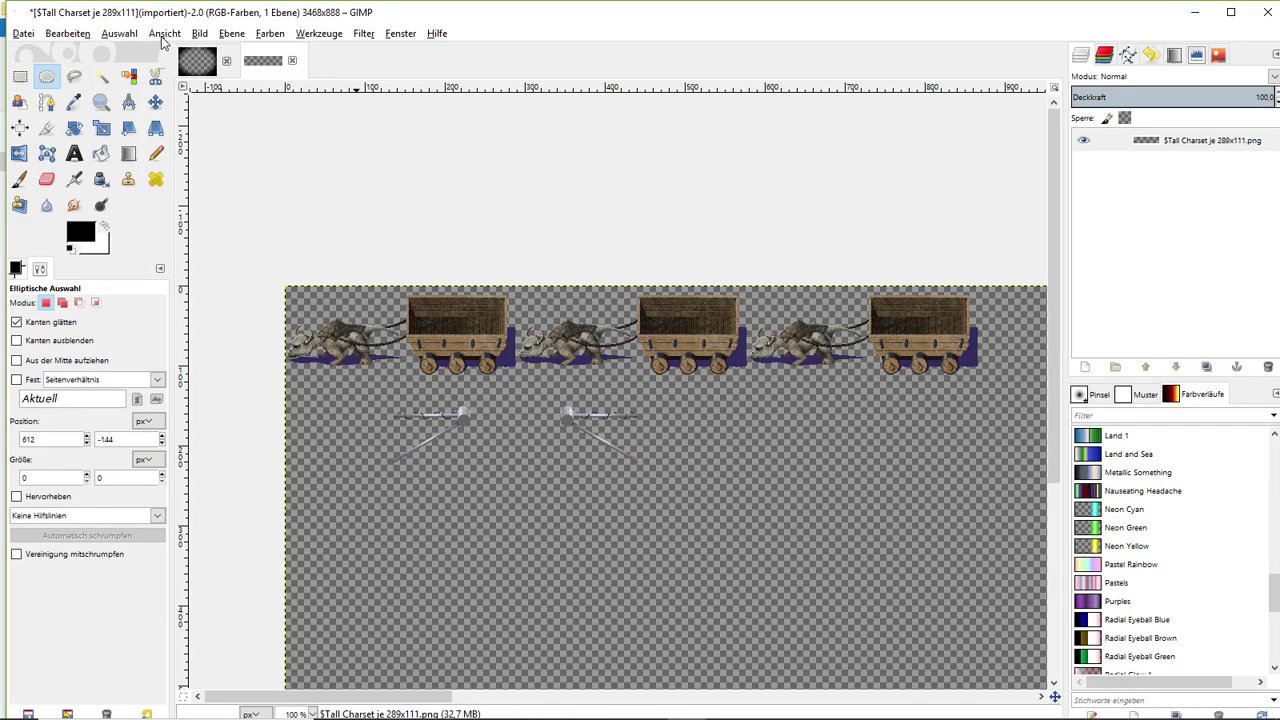
Show the grid on the $Tall Charset image and set its spacing to 289 pixels wide and 111 pixels high.
{"action": "left_click", "coordinate": [164, 33]}
{"action": "left_click", "coordinate": [224, 217]}
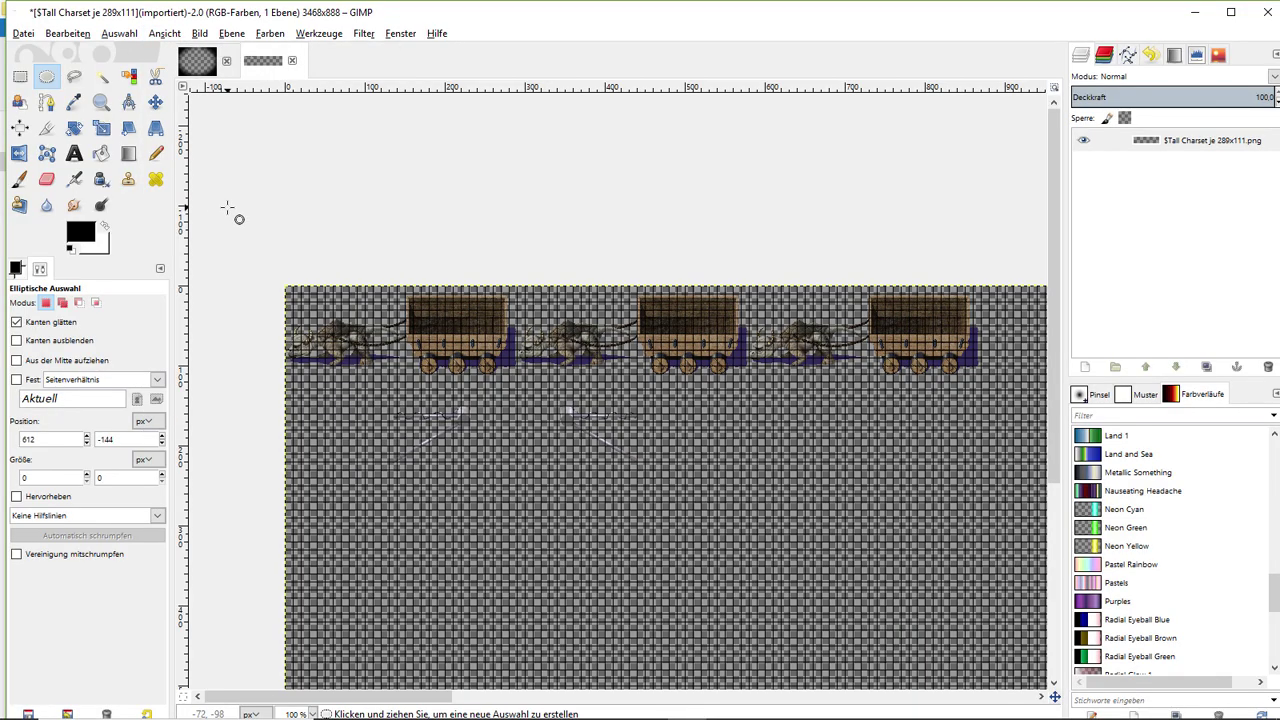
{"action": "left_click", "coordinate": [199, 33]}
{"action": "left_click", "coordinate": [296, 326]}
{"action": "double_click", "coordinate": [175, 338]}
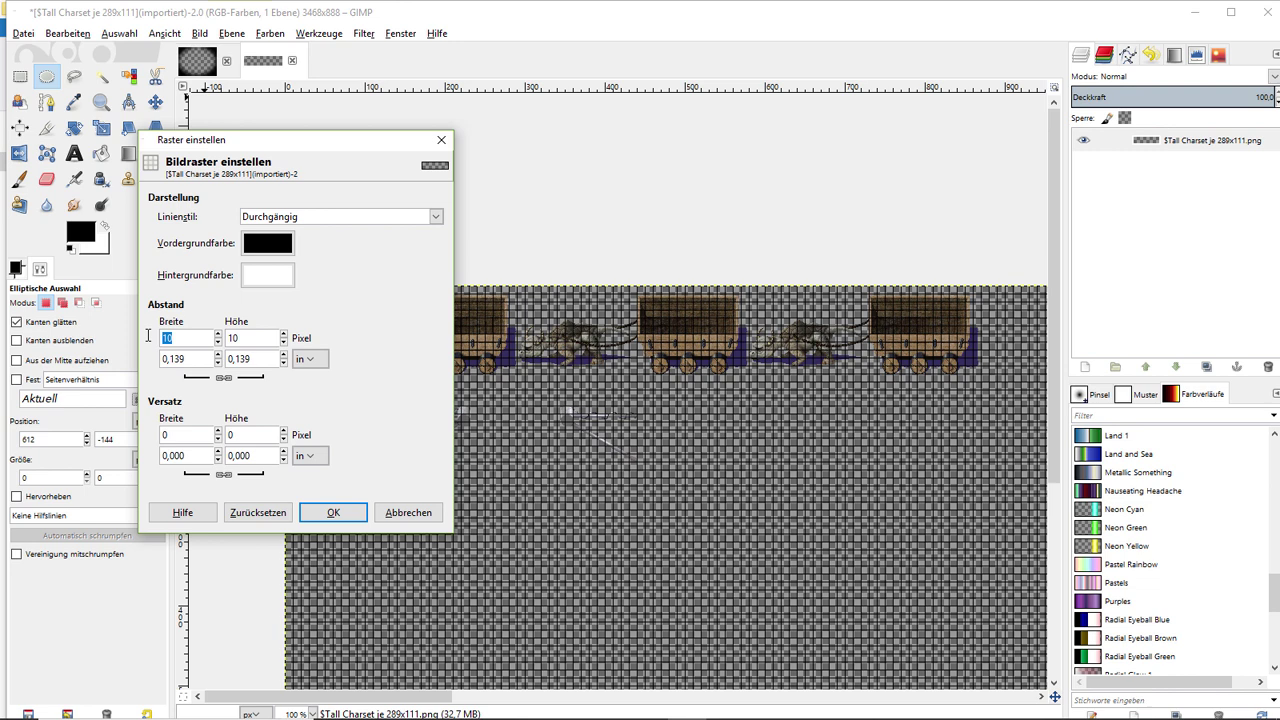
{"action": "type", "text": "289"}
{"action": "left_click", "coordinate": [223, 377]}
{"action": "double_click", "coordinate": [242, 338]}
{"action": "type", "text": "111"}
{"action": "left_click", "coordinate": [337, 512]}
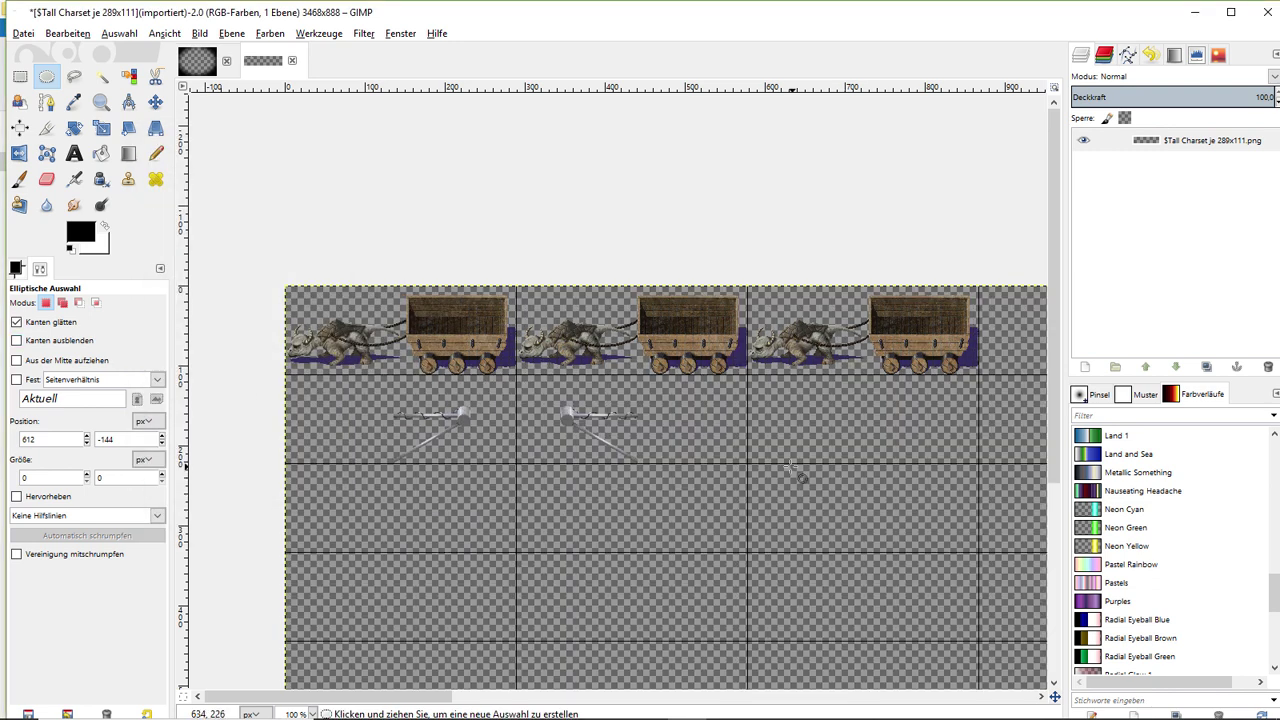
{"action": "left_click_drag", "start_coordinate": [785, 439], "coordinate": [759, 423]}
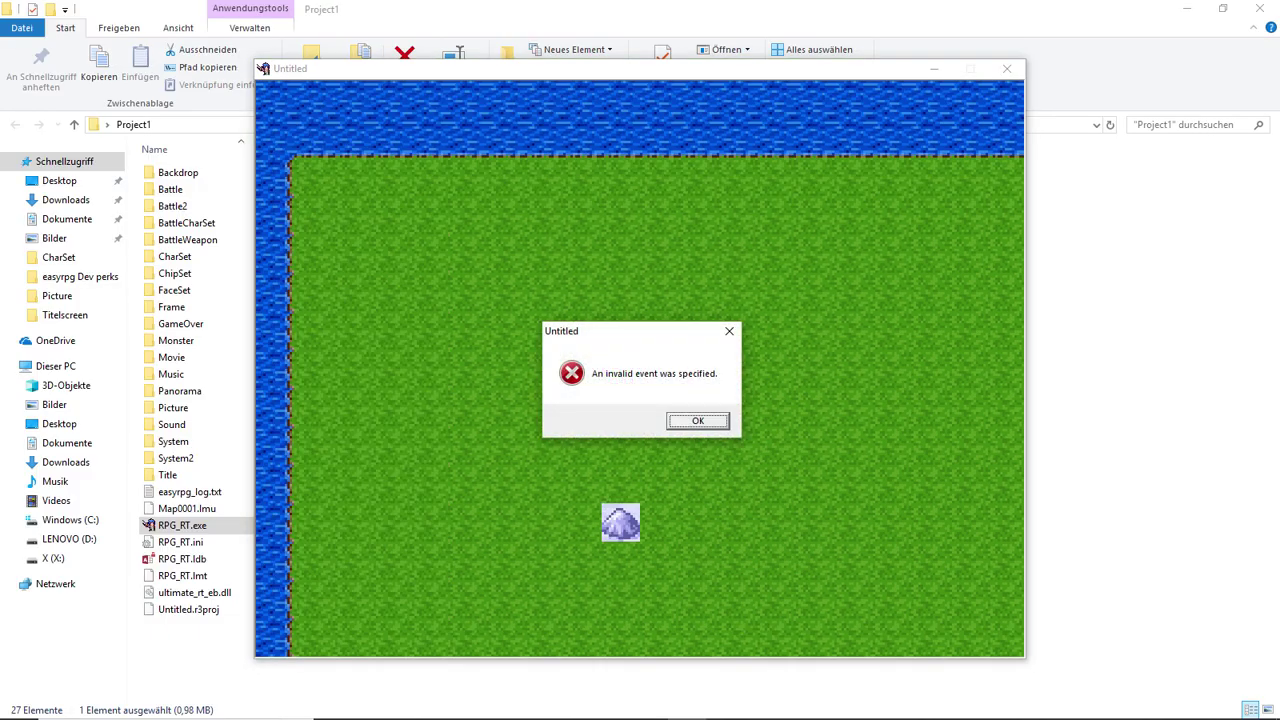
Dismiss the invalid event error in the running RPG_RT game.
{"action": "key", "text": "Return"}
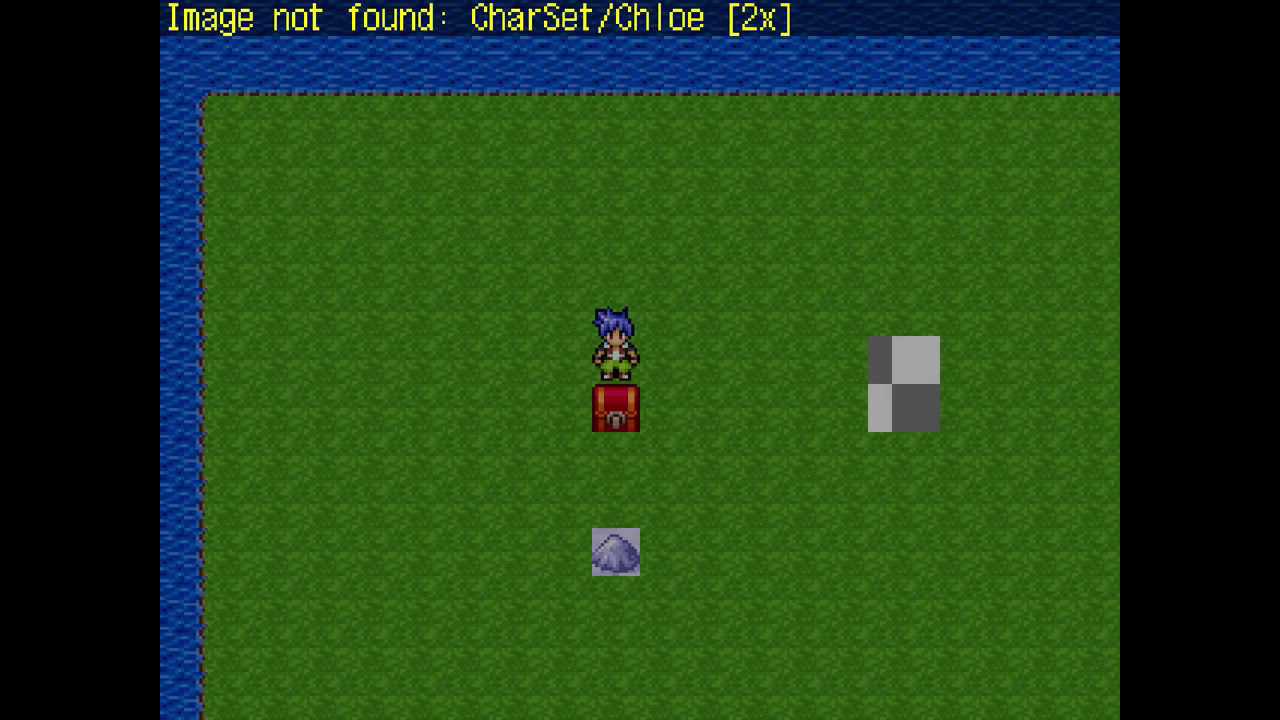
{"action": "key", "text": "Right"}
{"action": "key", "text": "Right"}
{"action": "key", "text": "Right"}
{"action": "key", "text": "Right"}
{"action": "key", "text": "Right"}
{"action": "key", "text": "Right"}
{"action": "key", "text": "Right"}
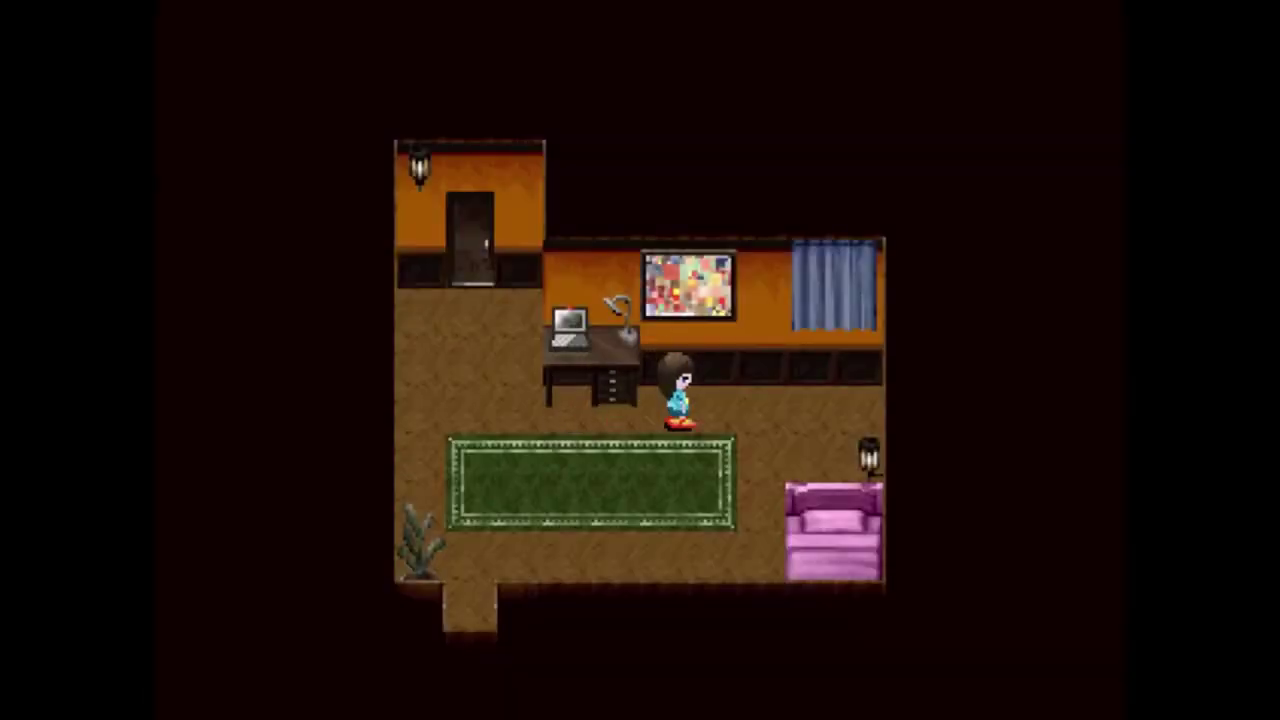
{"action": "key", "text": "Down"}
{"action": "key", "text": "Right"}
{"action": "key", "text": "Return"}
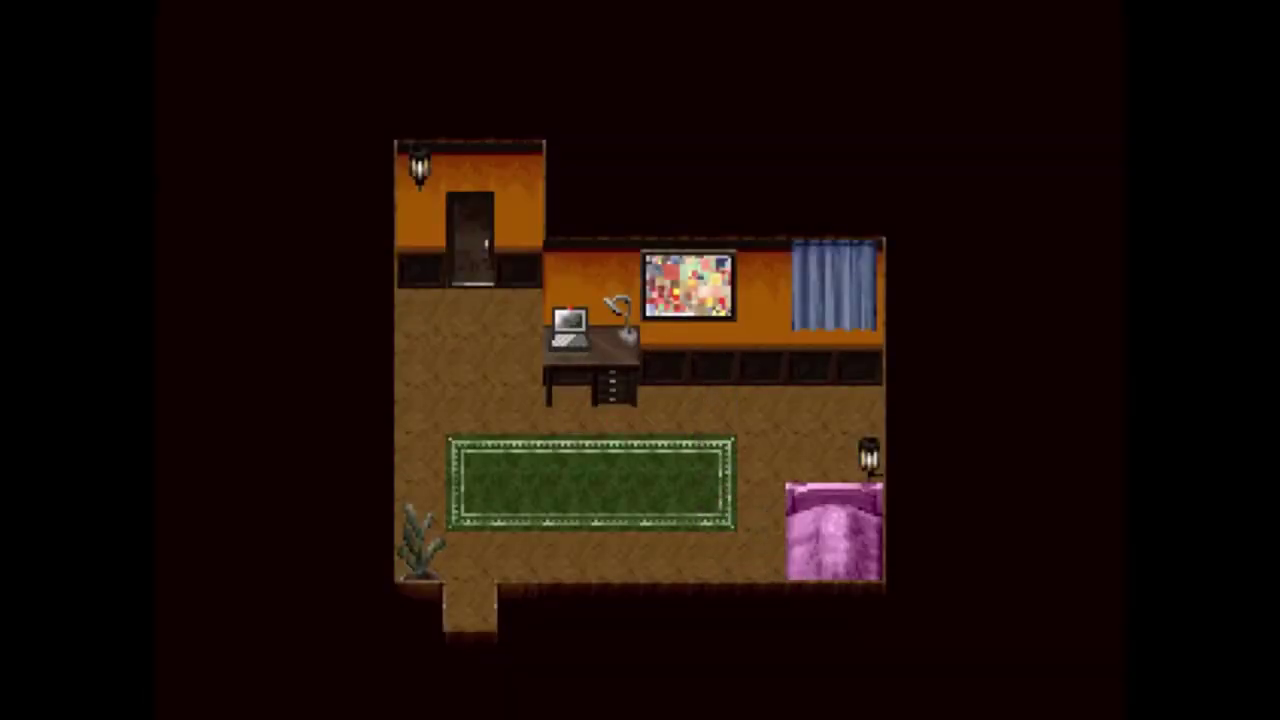